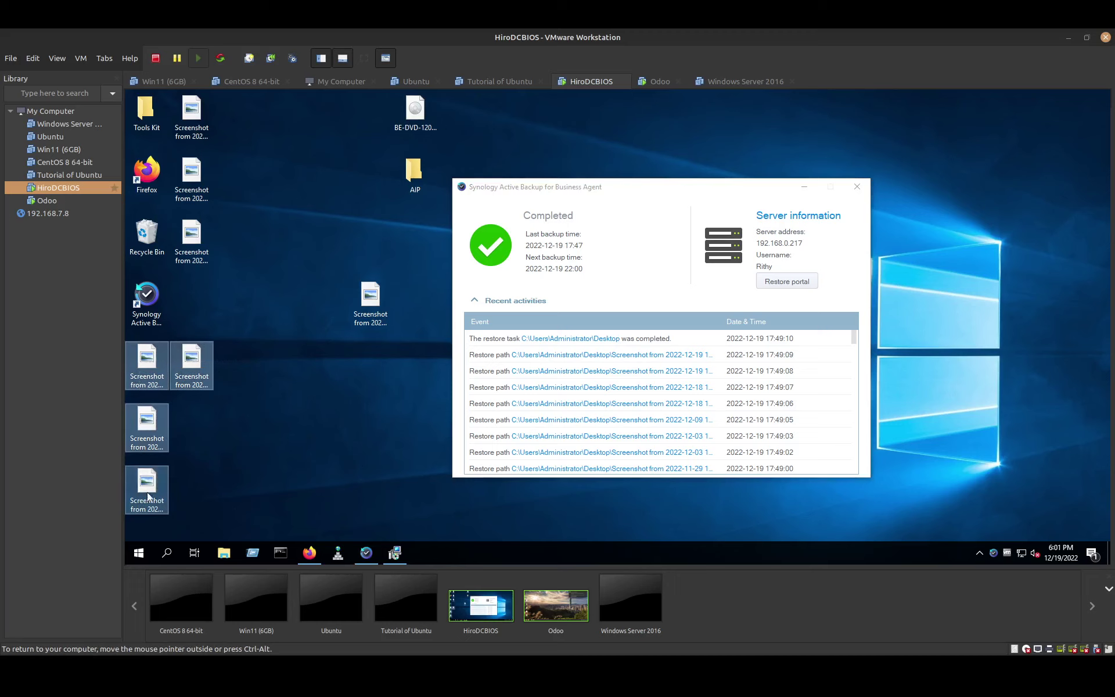
Gather the screenshot files into one group on the server's desktop and close the Synology Active Backup for Business Agent window.
left_click_drag(239, 265, 318, 369)
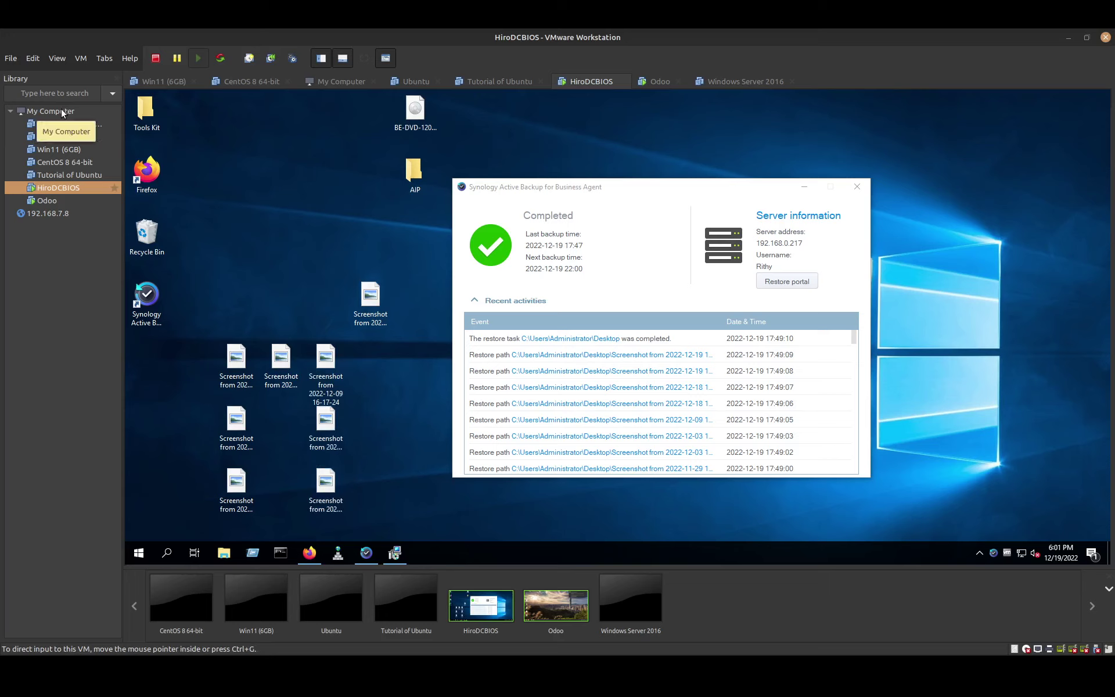
left_click_drag(368, 324, 281, 419)
left_click_drag(205, 339, 347, 531)
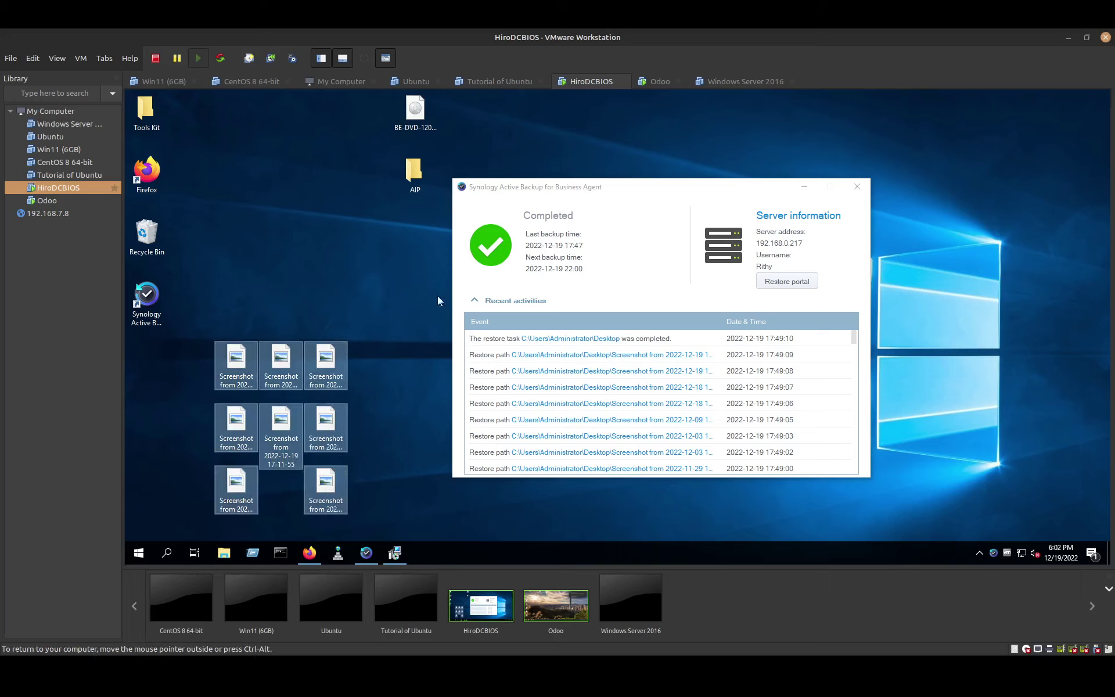
left_click(614, 189)
left_click(856, 187)
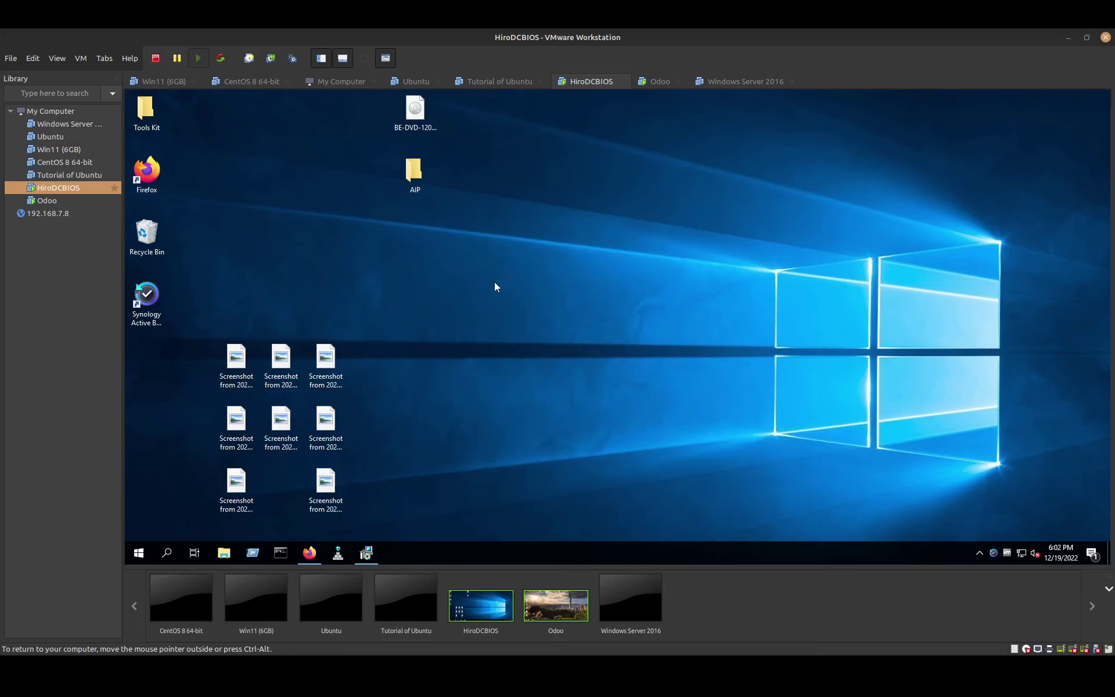
Select the whole group of screenshot files on the desktop and delete them.
left_click_drag(201, 331, 343, 530)
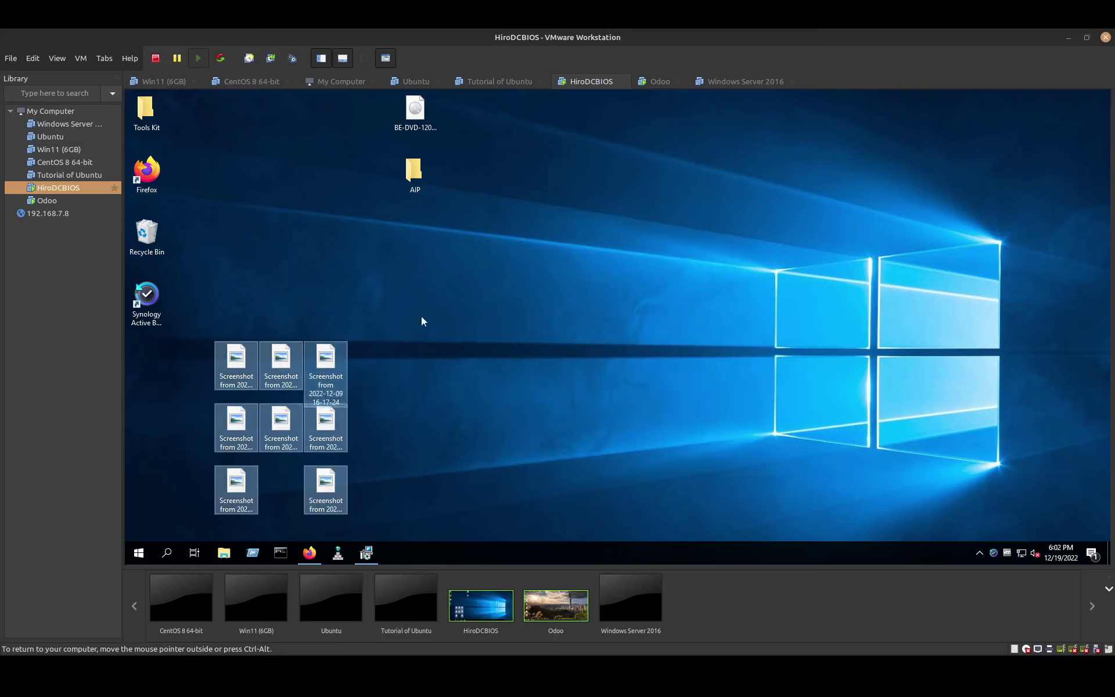
left_click_drag(343, 384, 526, 271)
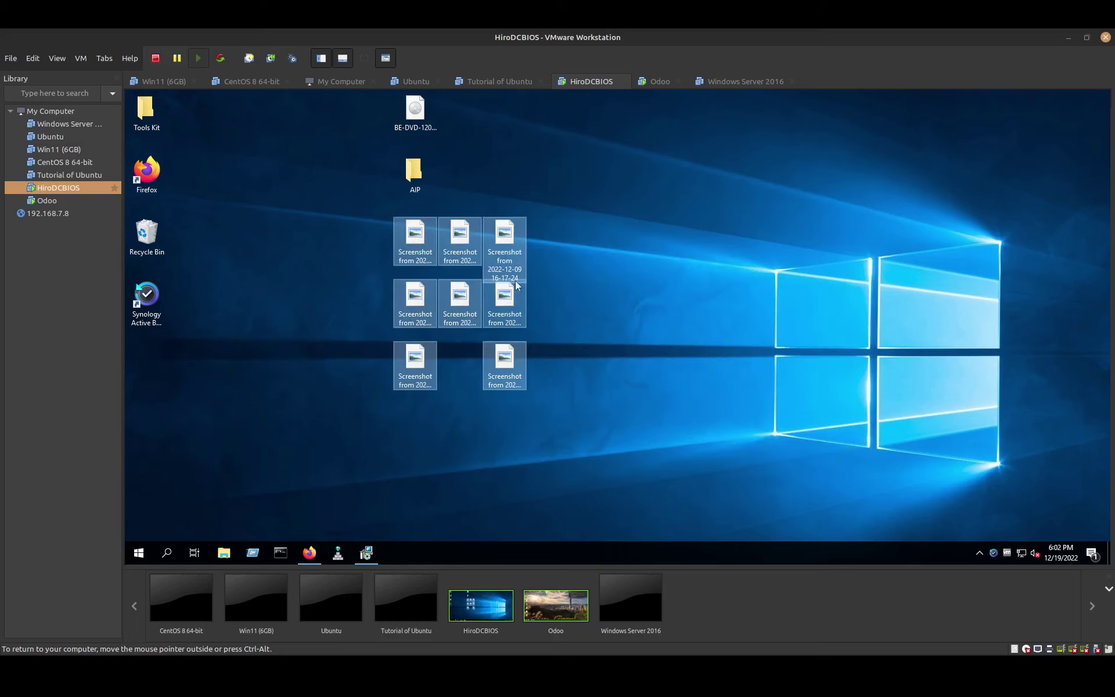
right_click(464, 245)
left_click(493, 427)
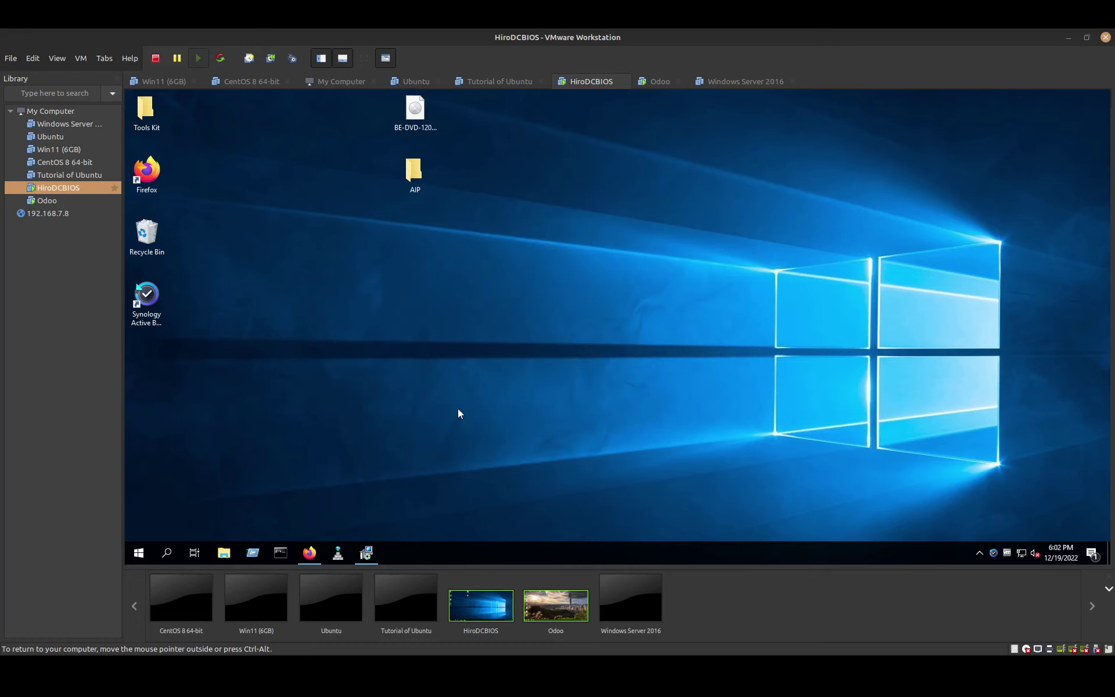
Empty the Recycle Bin so the deleted files are permanently removed.
right_click(144, 235)
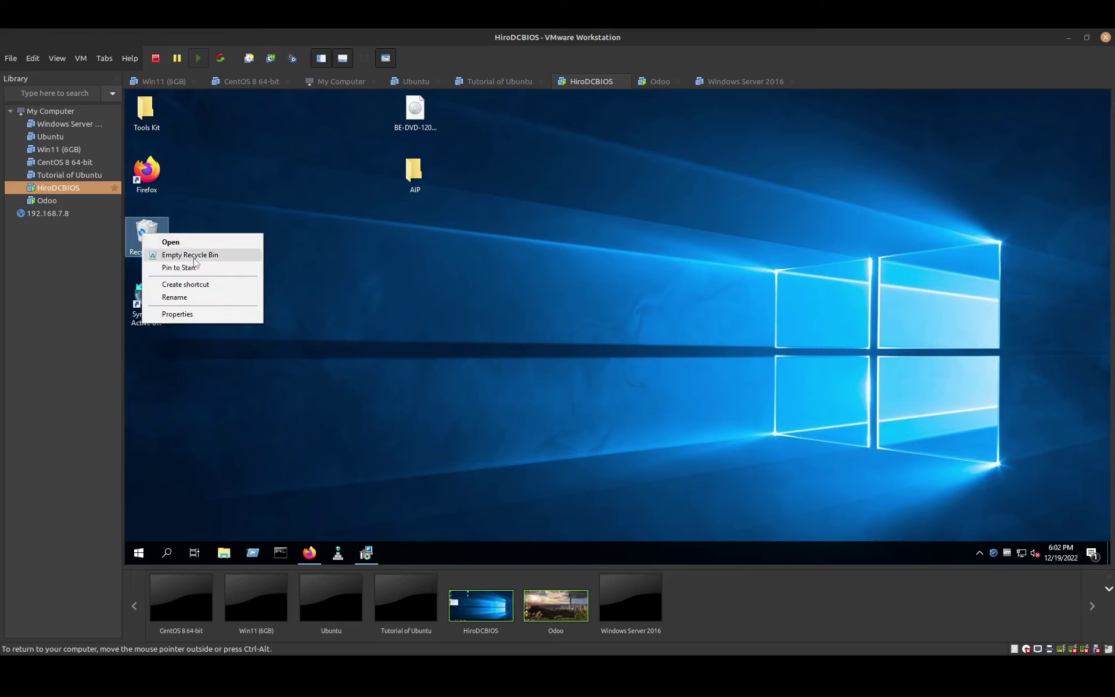
left_click(174, 254)
left_click(663, 330)
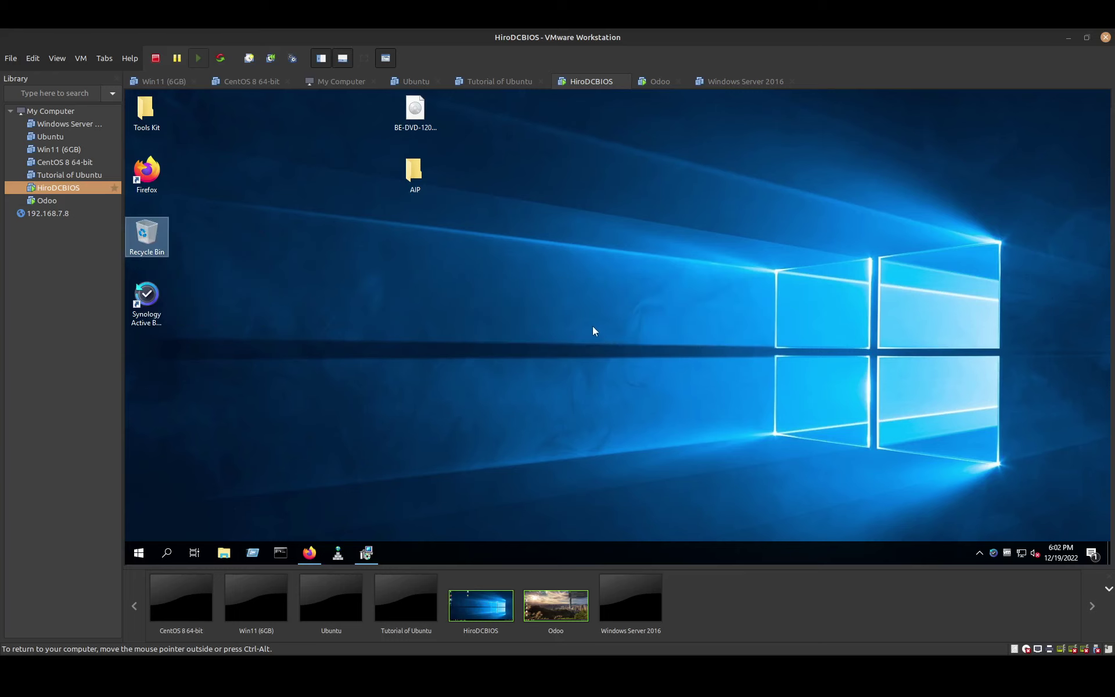
left_click(397, 272)
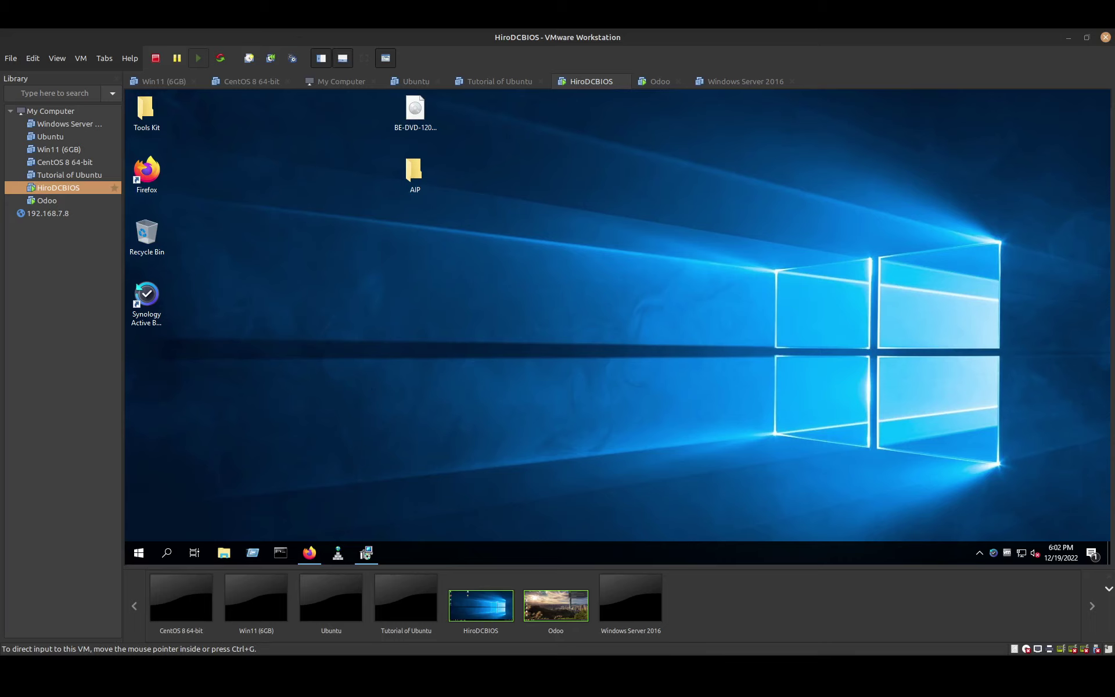
Switch to the browser, dismiss the open Restore Wizard on the Synology NAS, and close the old Active Backup for Business portal tab.
key("alt+Tab")
left_click(87, 38)
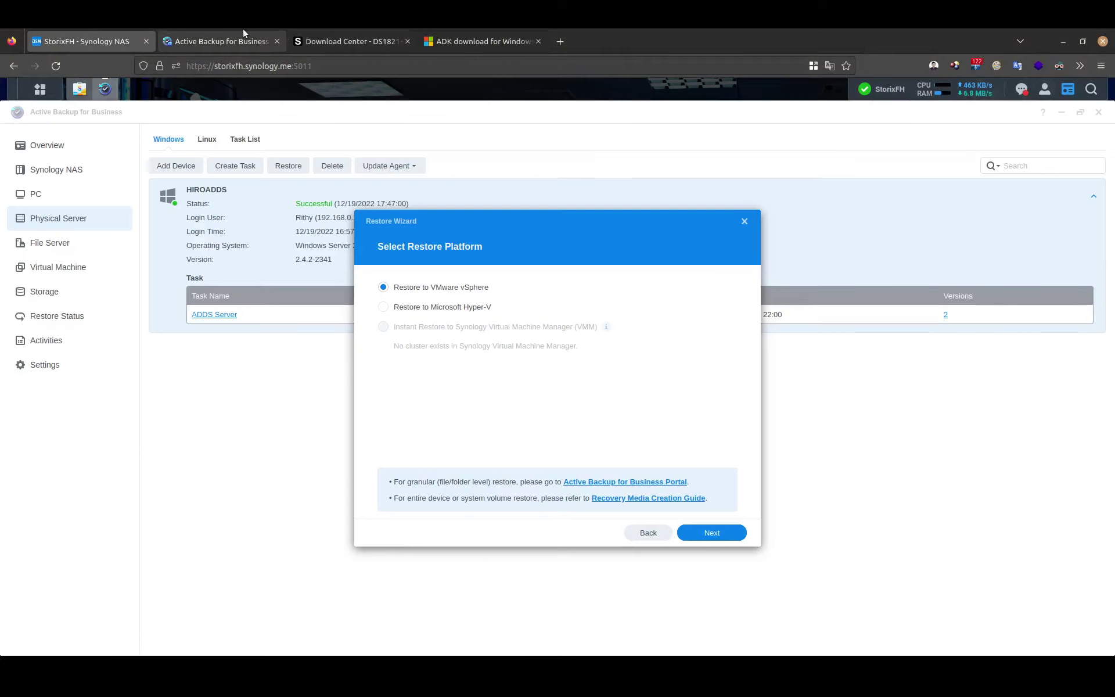
left_click(744, 222)
left_click(276, 41)
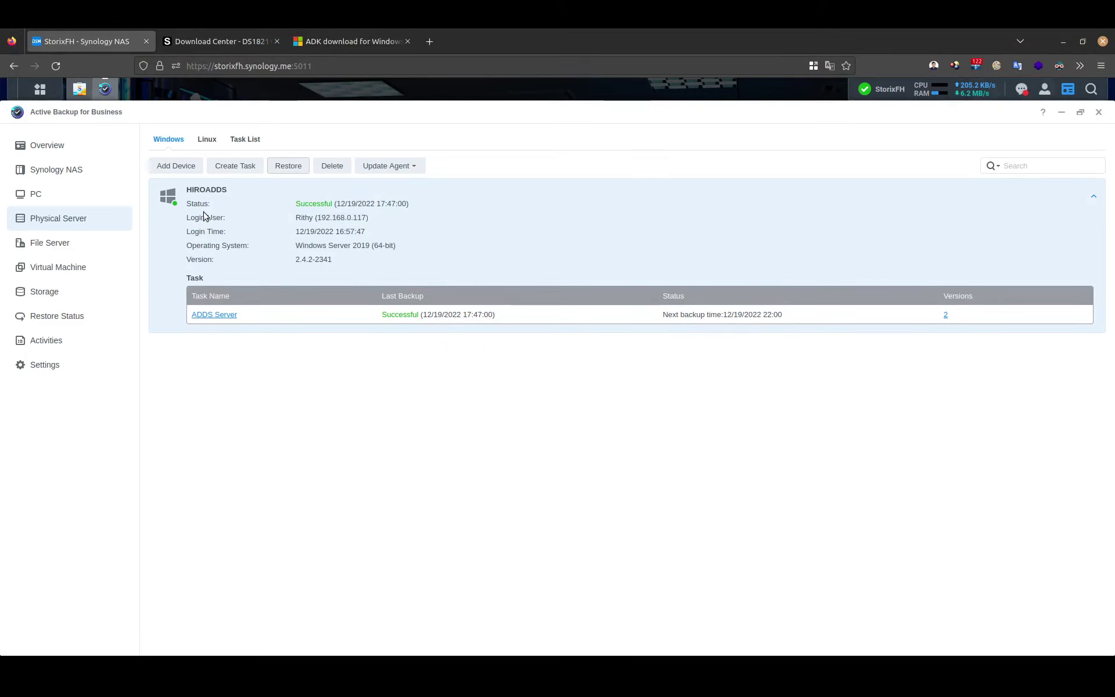
Start a restore for the HIROADDS physical server using the 12/19/2022 17:44:42 restore point.
left_click(55, 194)
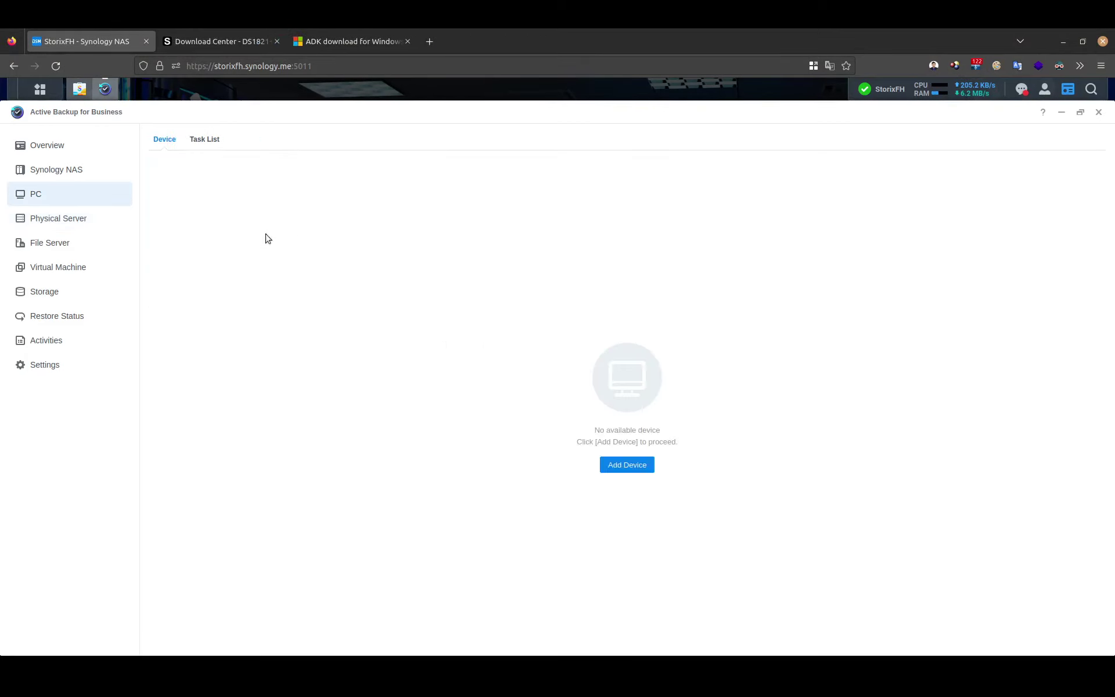
left_click(81, 220)
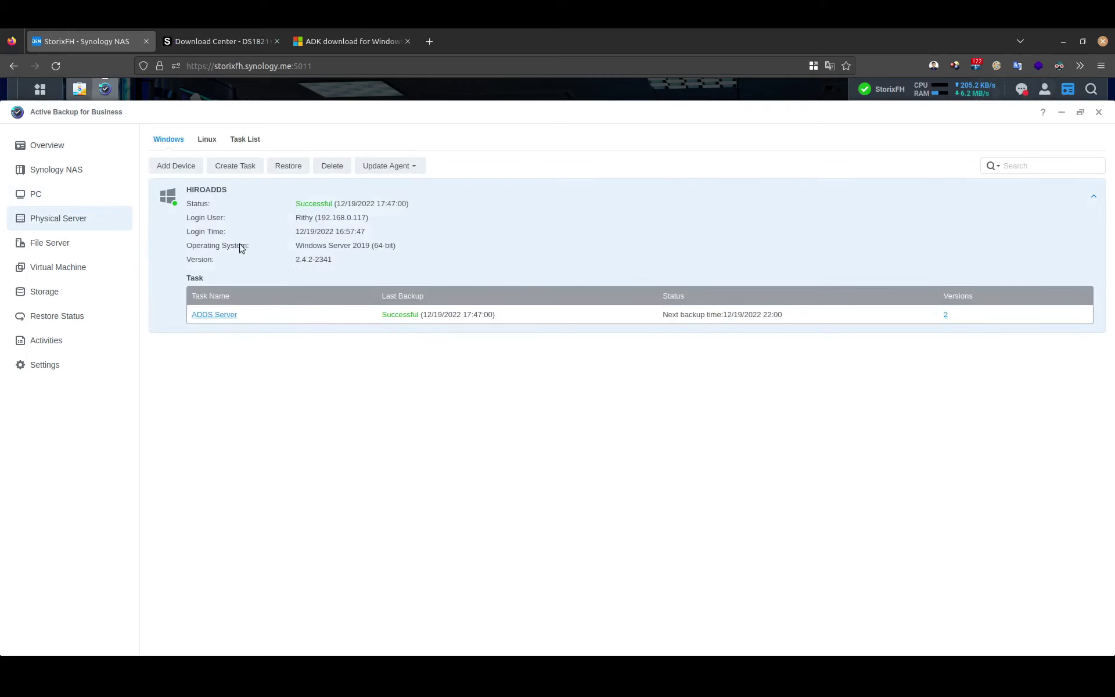
left_click(288, 166)
left_click_drag(423, 231, 340, 234)
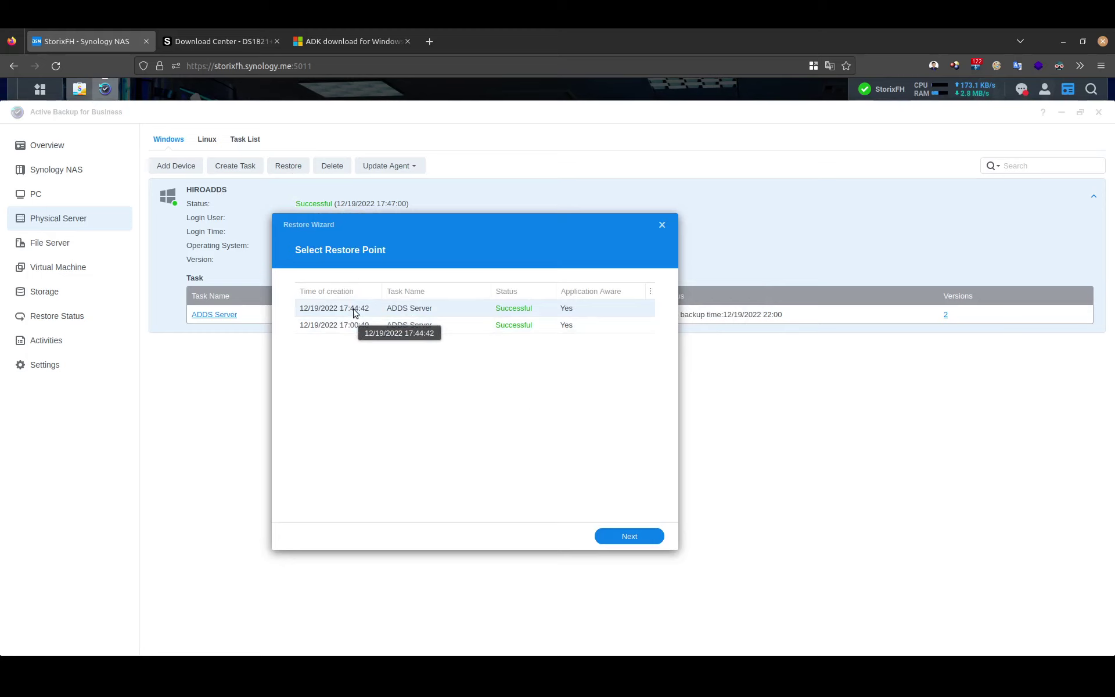
left_click(616, 536)
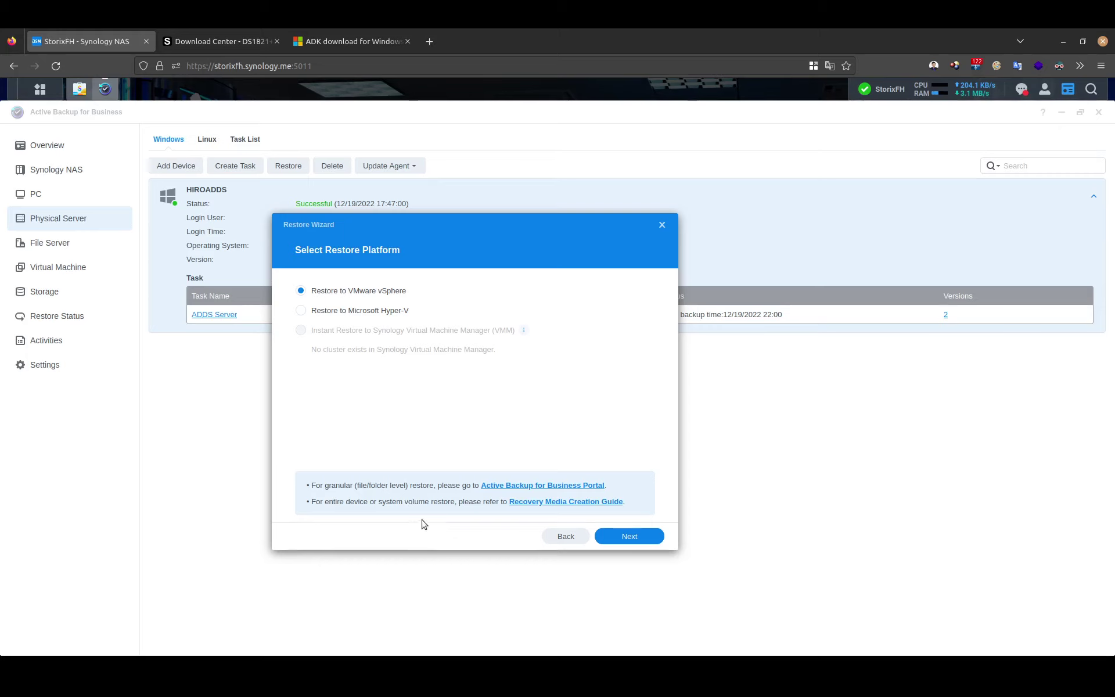
Open the Active Backup for Business Portal from the wizard for a granular file and folder level restore.
left_click(513, 485)
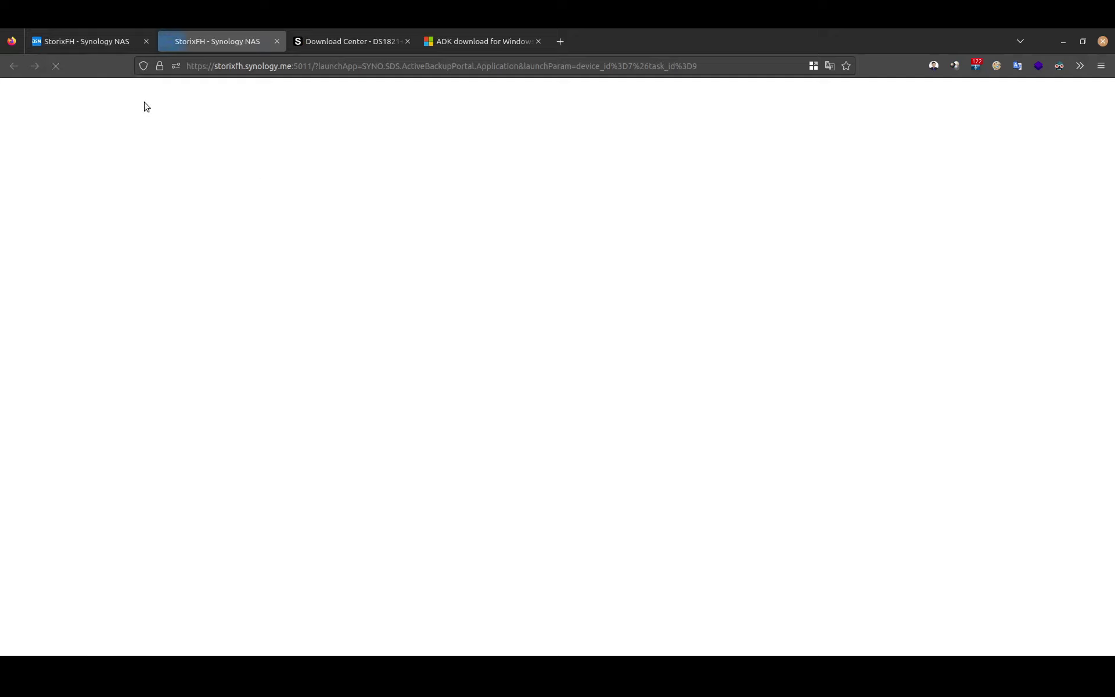
left_click(87, 41)
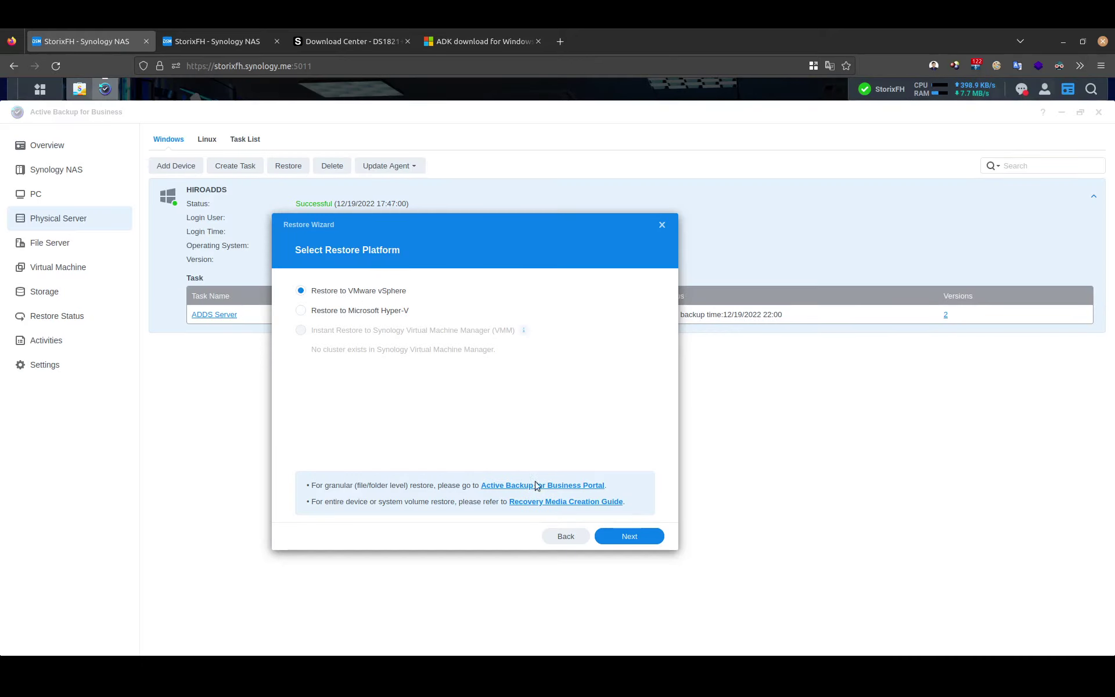
left_click(226, 32)
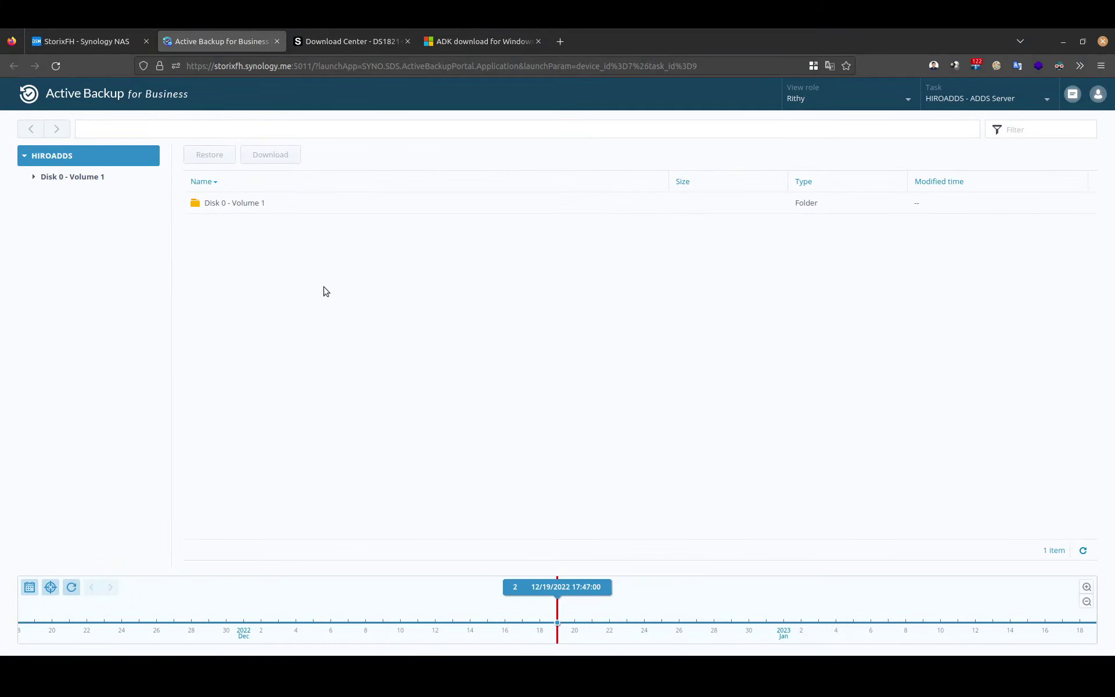
Browse the backup to the Desktop folder of Administrator under Users on Disk 0 - Volume 1.
left_click(33, 178)
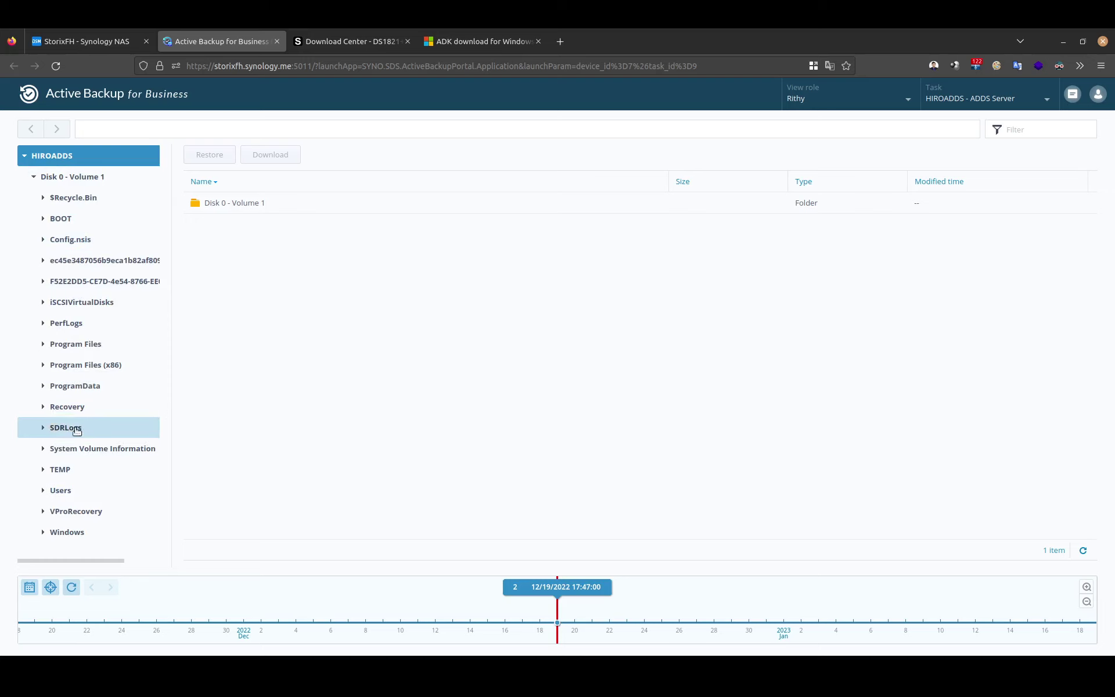
left_click(71, 493)
double_click(217, 205)
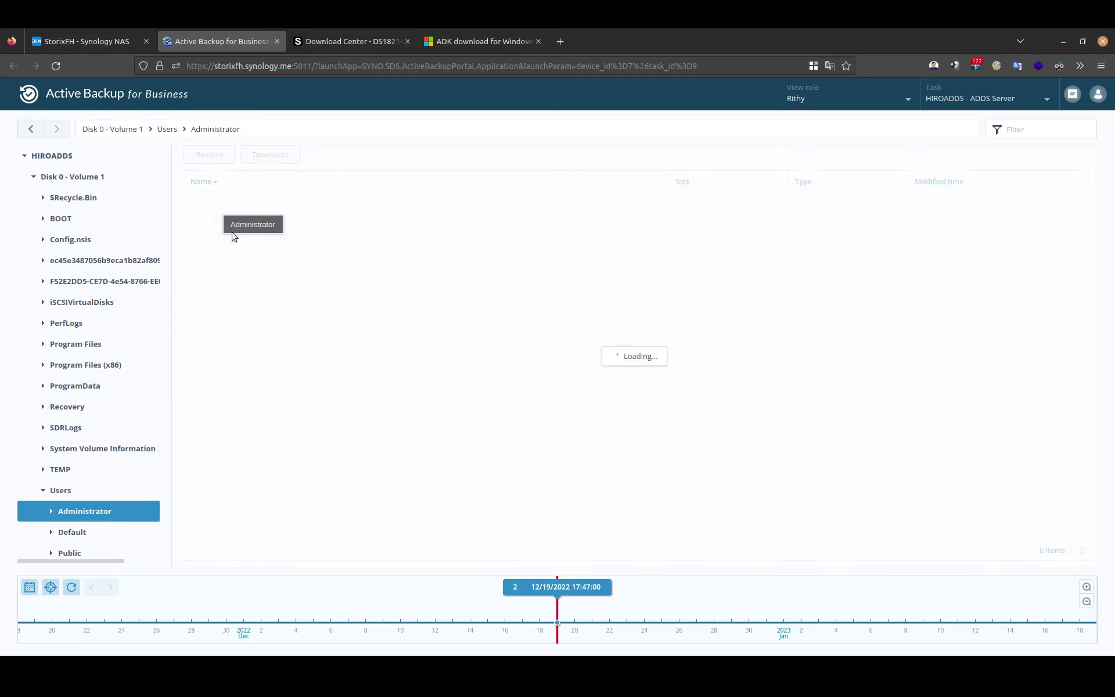
double_click(223, 269)
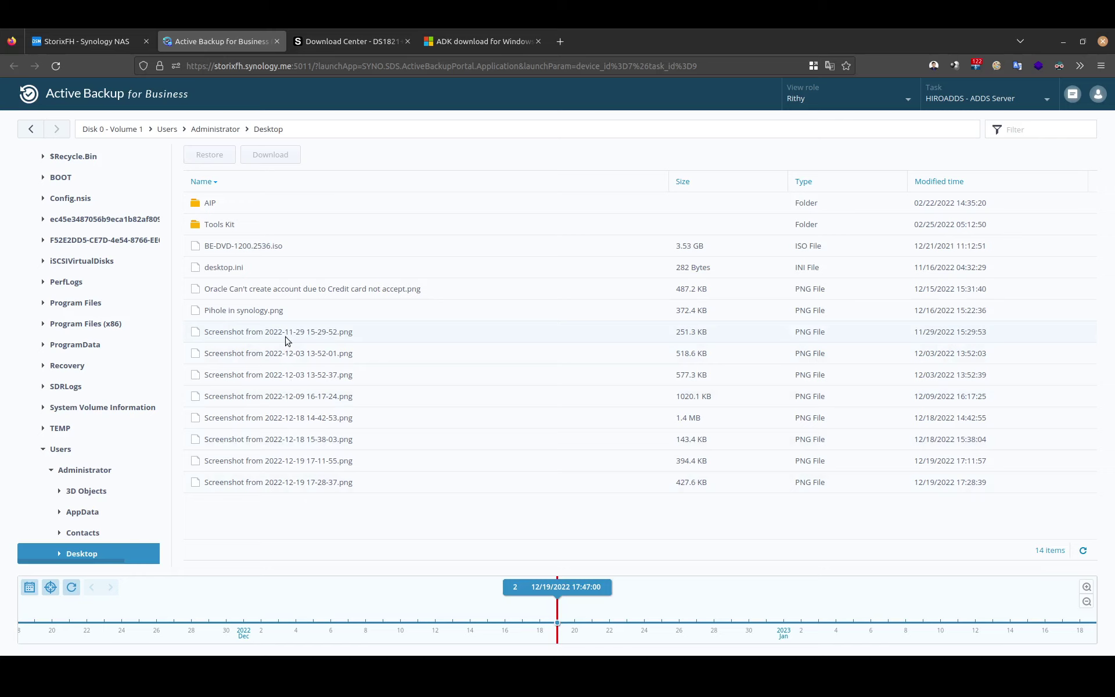
Restore Pihole in synology.png and all the Screenshot PNG files to C:/Users/Administrator/Desktop on HIROADDS, skipping files whose names already exist.
left_click_drag(285, 341, 311, 479)
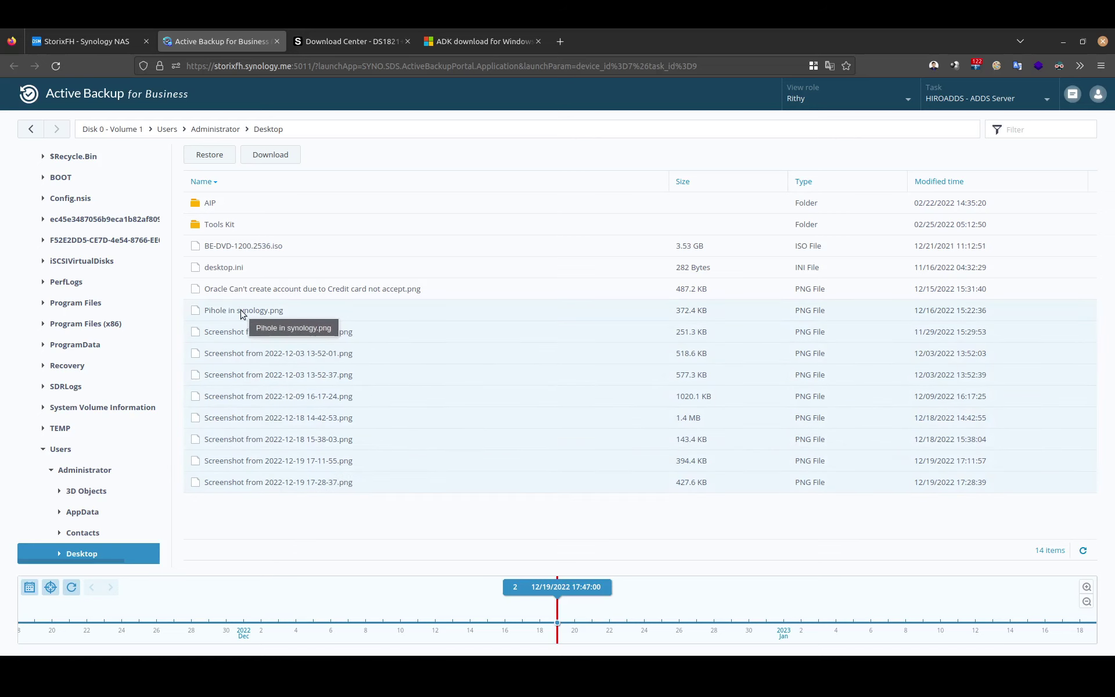
left_click(219, 157)
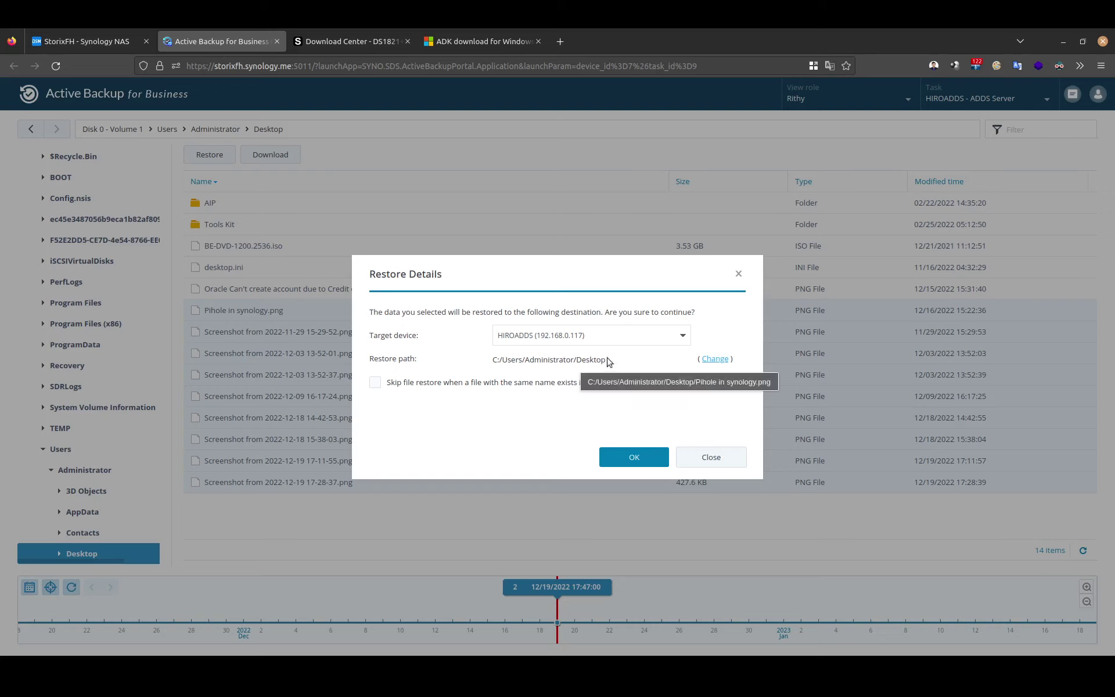
left_click(392, 385)
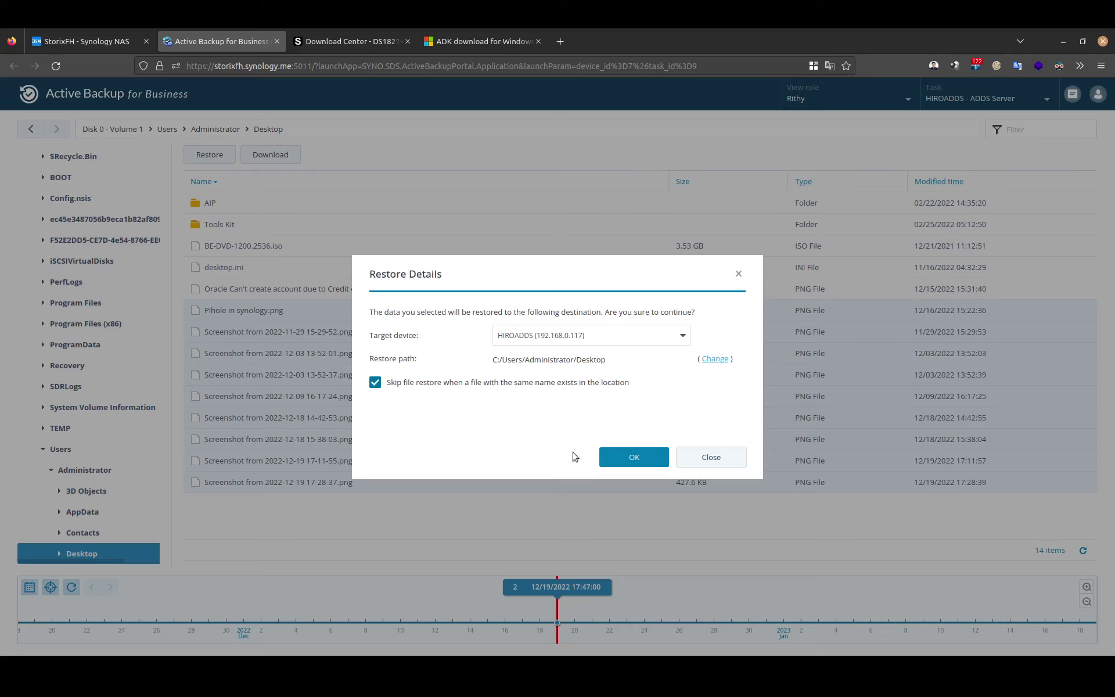
left_click(625, 460)
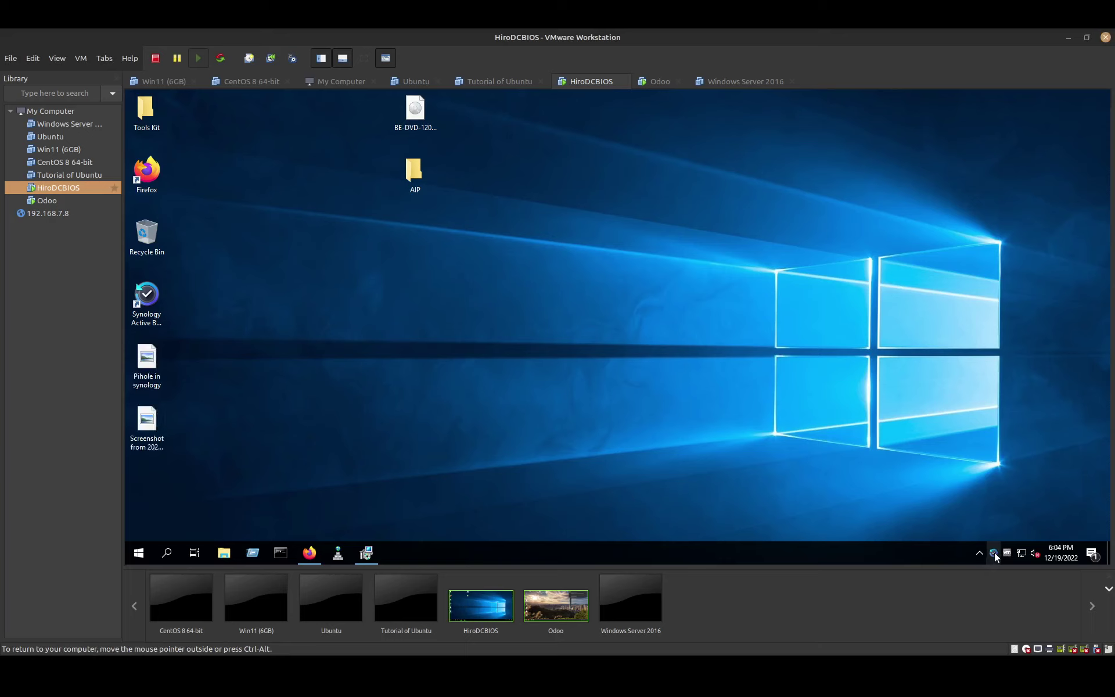
Open the Active Backup agent in the HiroDCBIOS virtual machine and move the restored Pihole in synology image to empty desktop space.
left_click(994, 553)
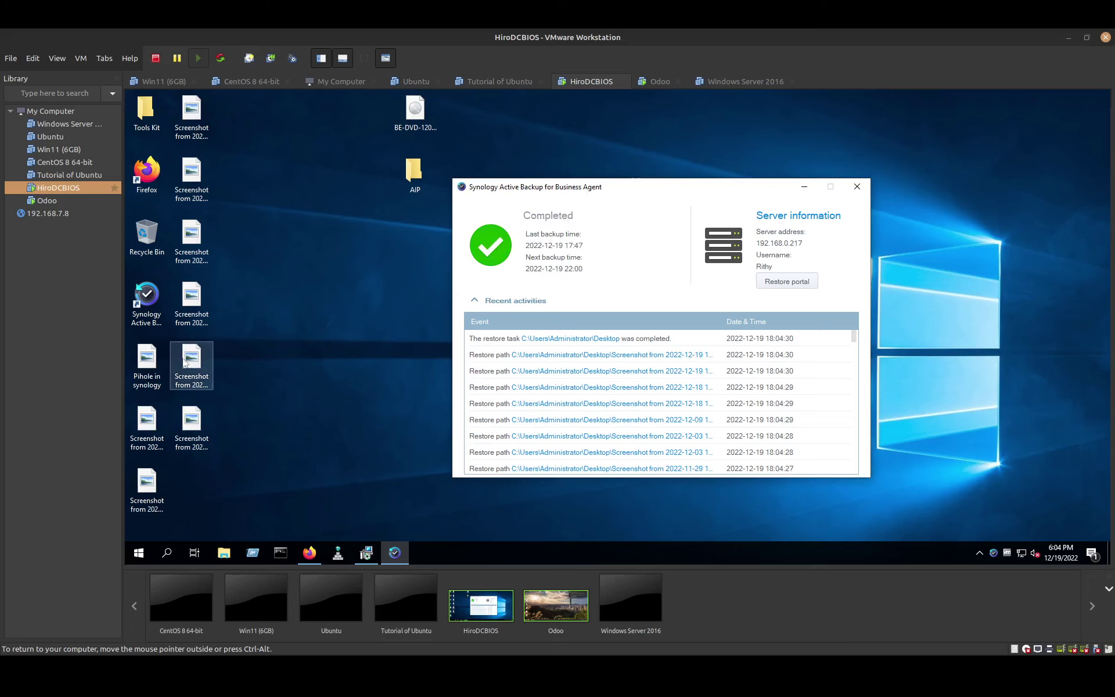
left_click_drag(144, 367, 328, 365)
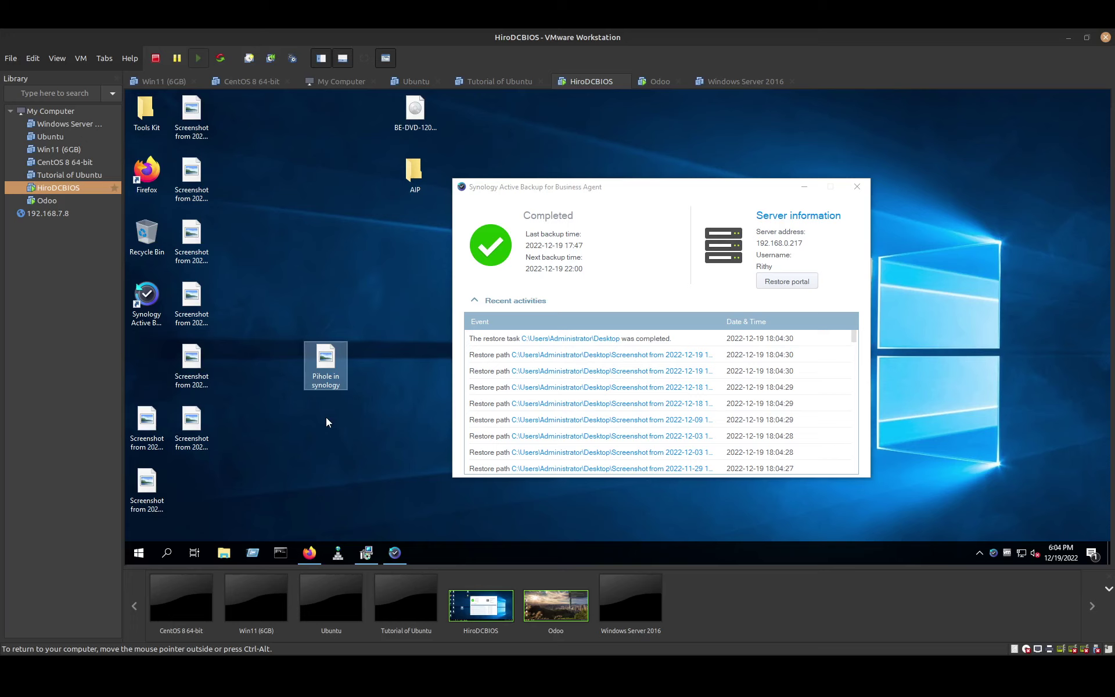
Open the restored Pihole in synology image in Paint, inspect its contents at full window size, and close it.
right_click(319, 367)
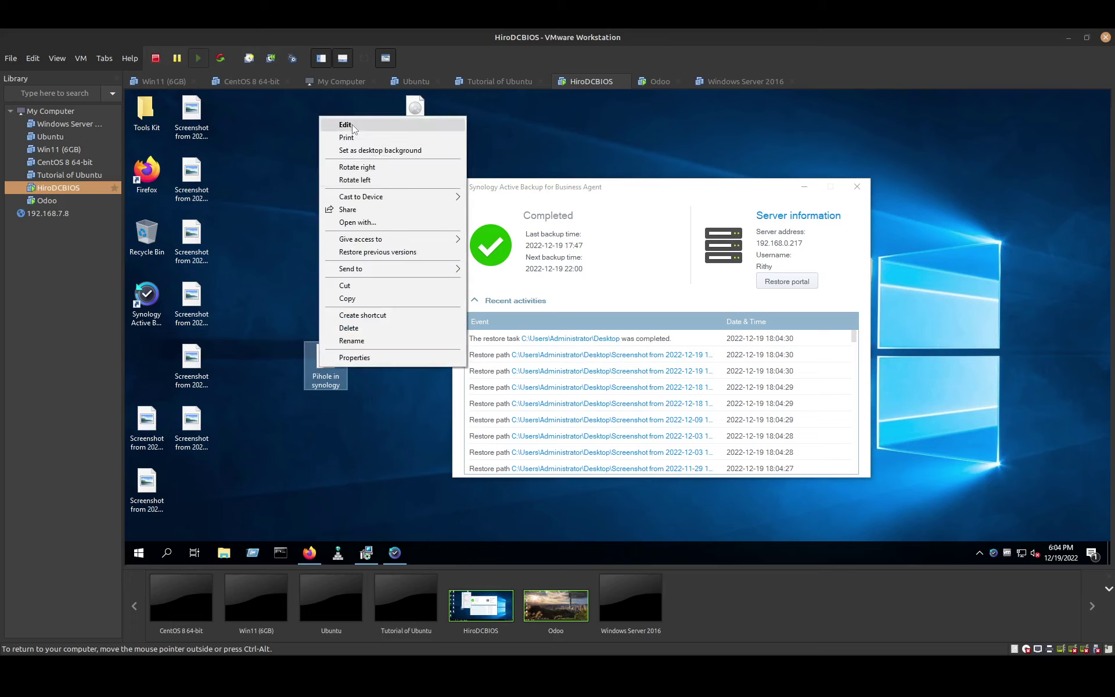
left_click(364, 183)
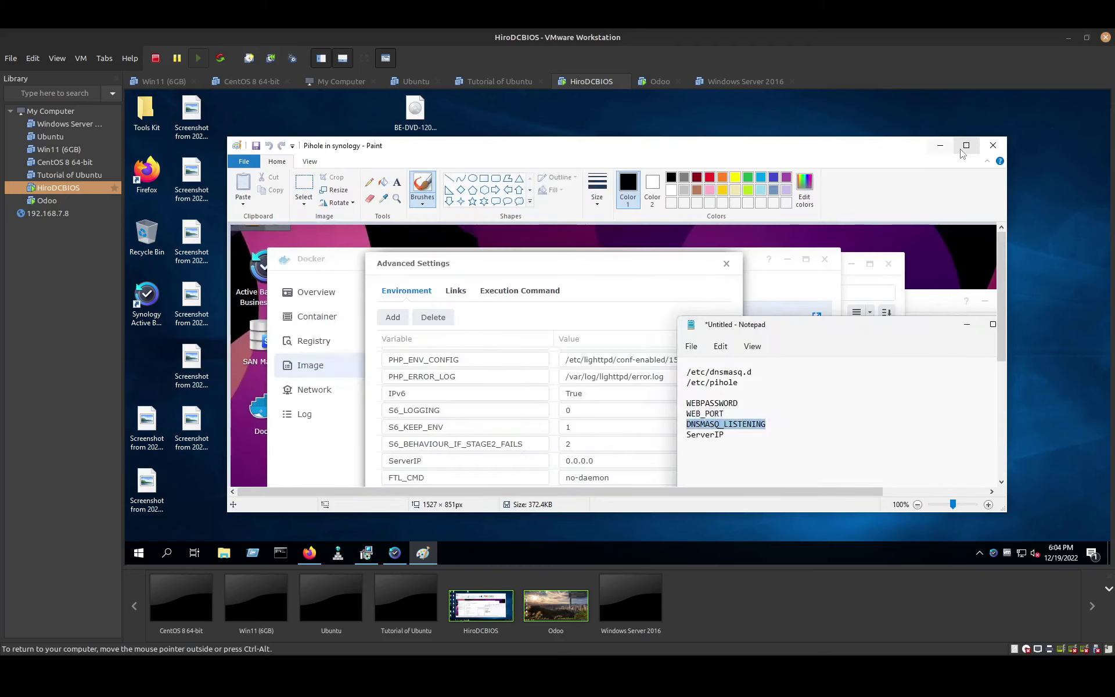
left_click(966, 146)
scroll(608, 286, "down", 3)
scroll(608, 286, "up", 1)
scroll(608, 286, "up", 1)
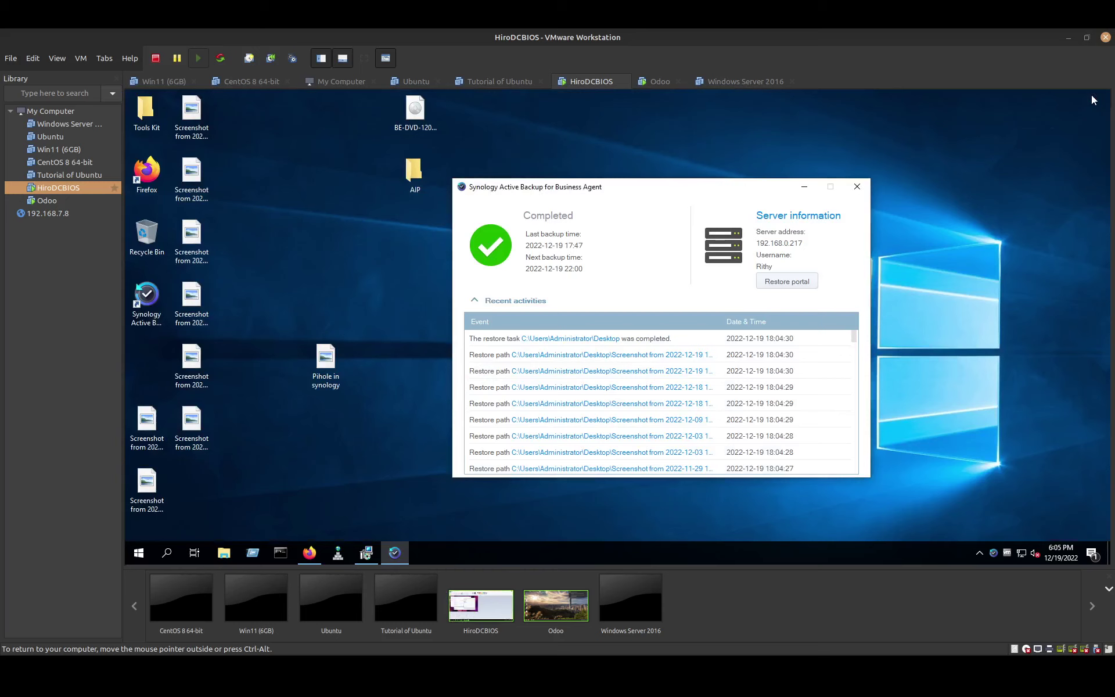
left_click(1096, 95)
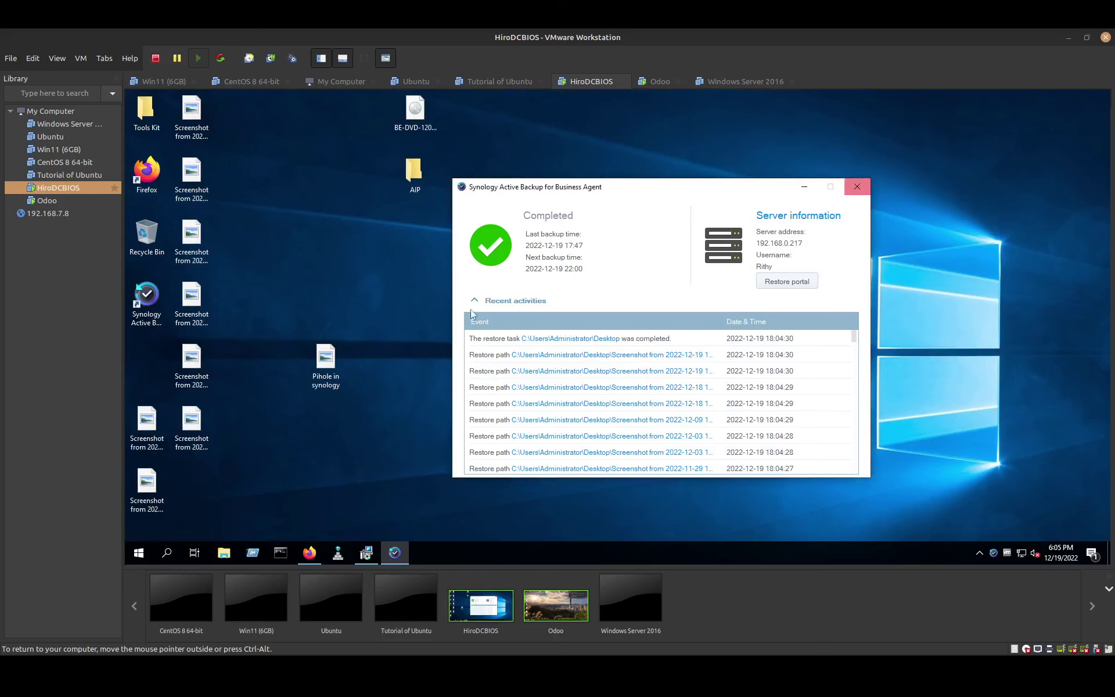
double_click(187, 371)
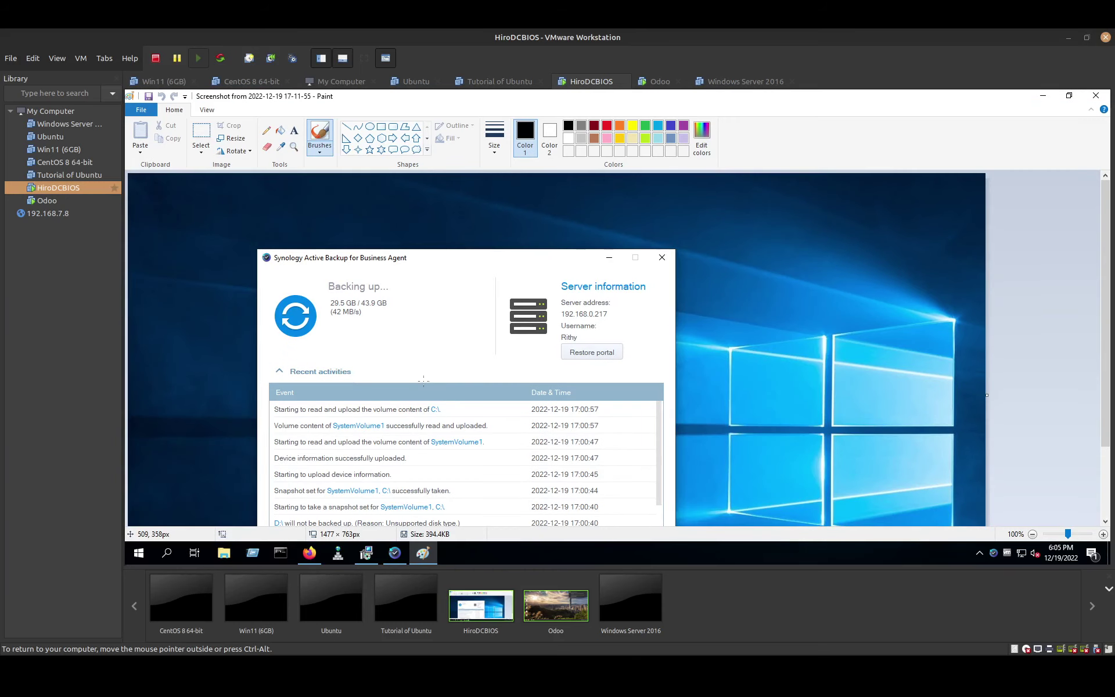
left_click(1096, 95)
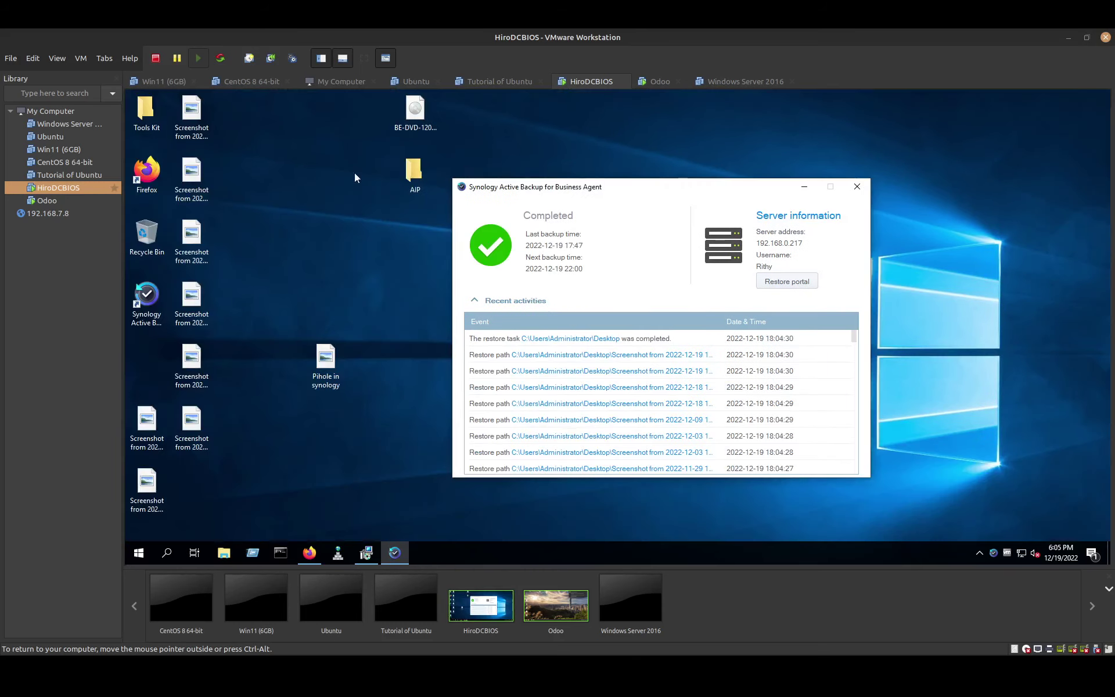
double_click(201, 131)
scroll(593, 231, "down", 5)
scroll(593, 231, "up", 5)
left_click(1101, 101)
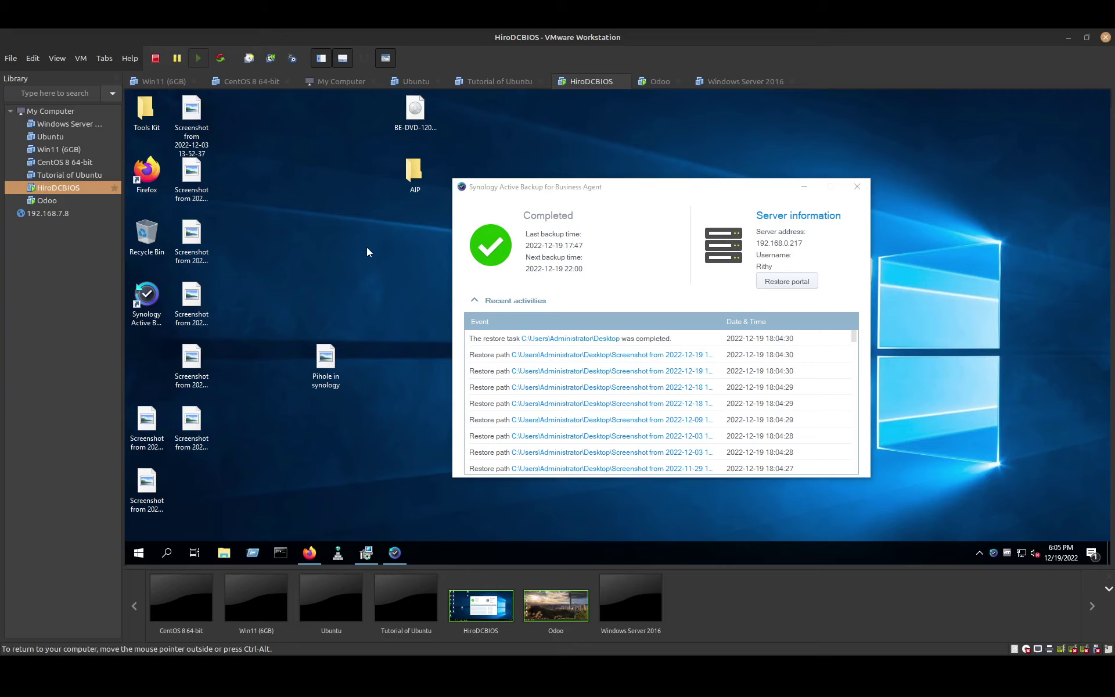
Open the restore portal from the Synology Active Backup for Business Agent.
left_click(802, 281)
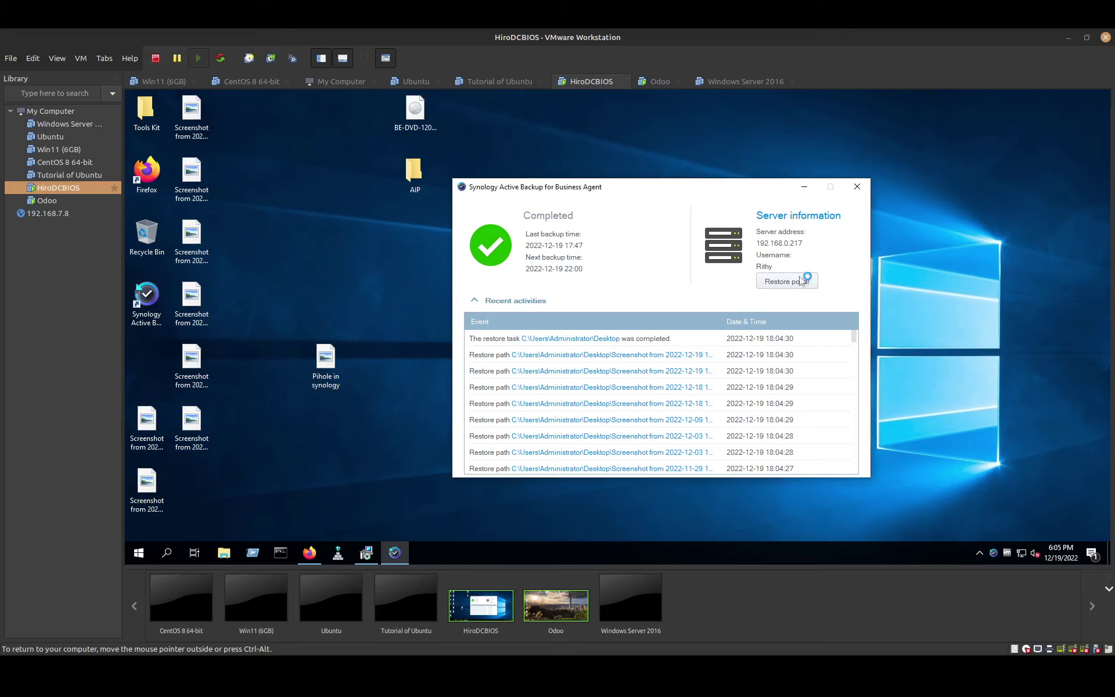